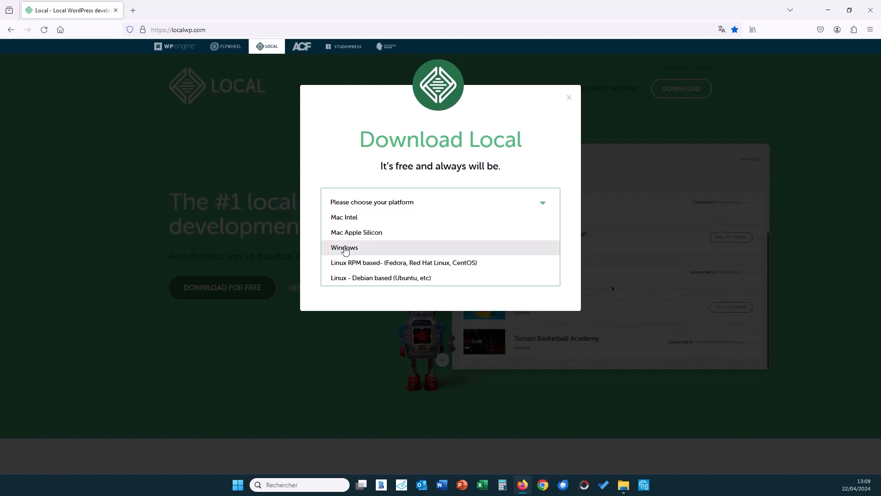
On the Local download form, choose Windows and Independent Freelancer/Consultant, and enter the work e-mail.
left_click(345, 247)
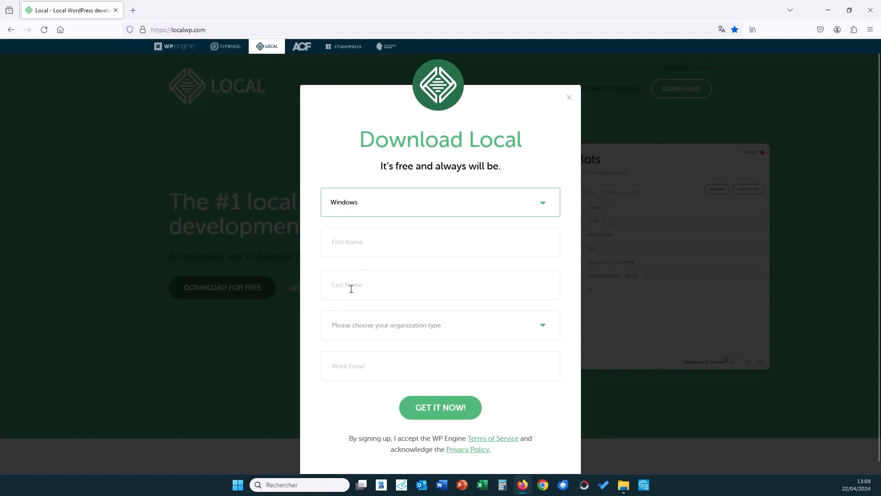
left_click(383, 328)
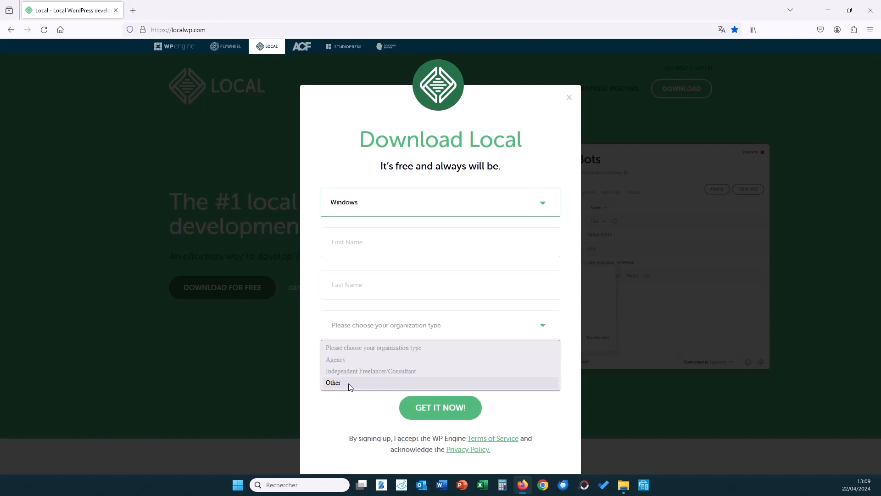
left_click(366, 372)
left_click(340, 367)
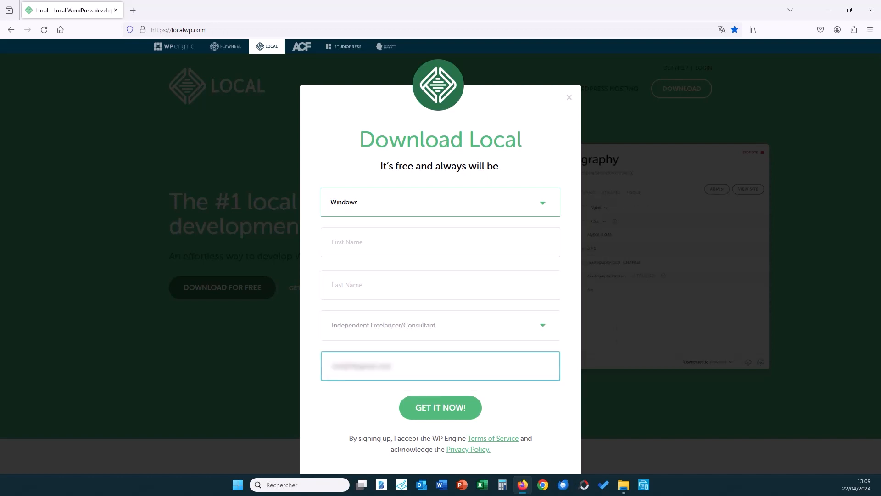
Download local-9.0.1-windows.exe into Téléchargements and launch the installer.
left_click(450, 408)
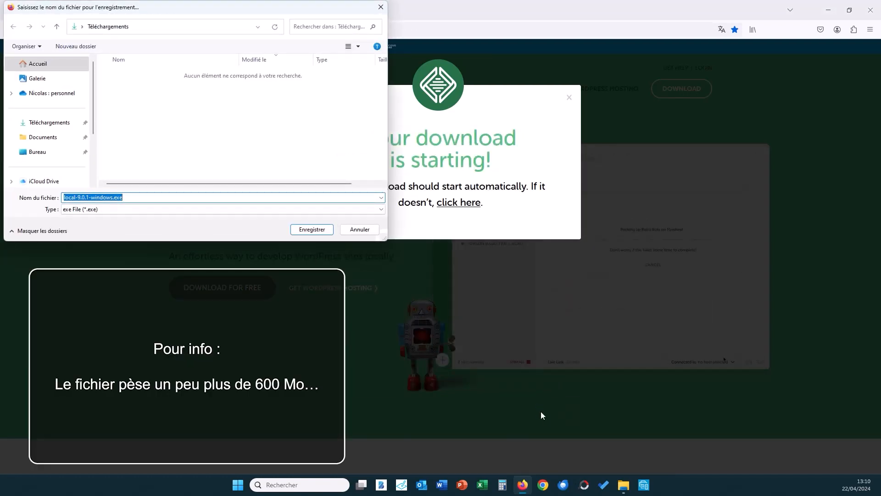
left_click(311, 230)
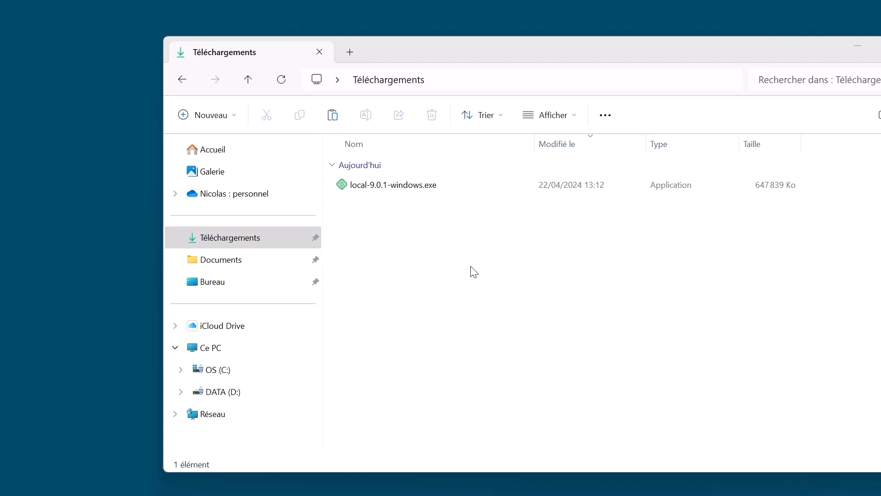
double_click(406, 186)
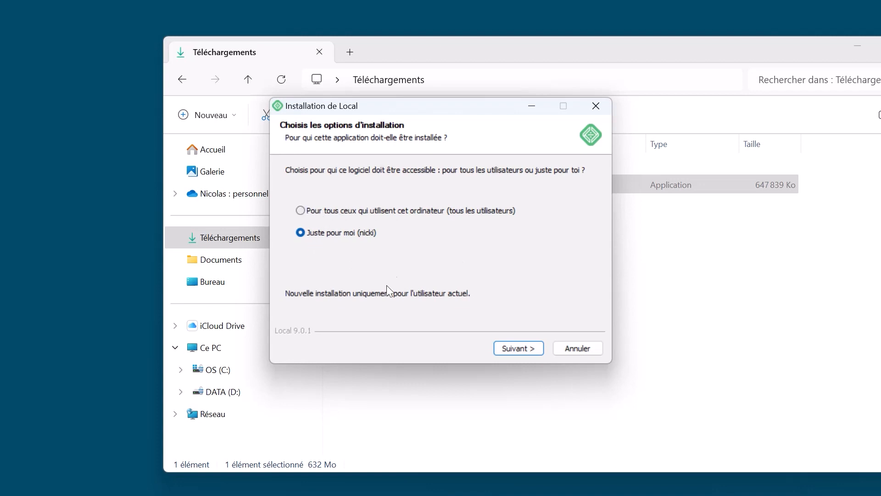
Install Local 9.0.1 for all users into the default C:\Program Files (x86)\Local folder.
left_click(303, 210)
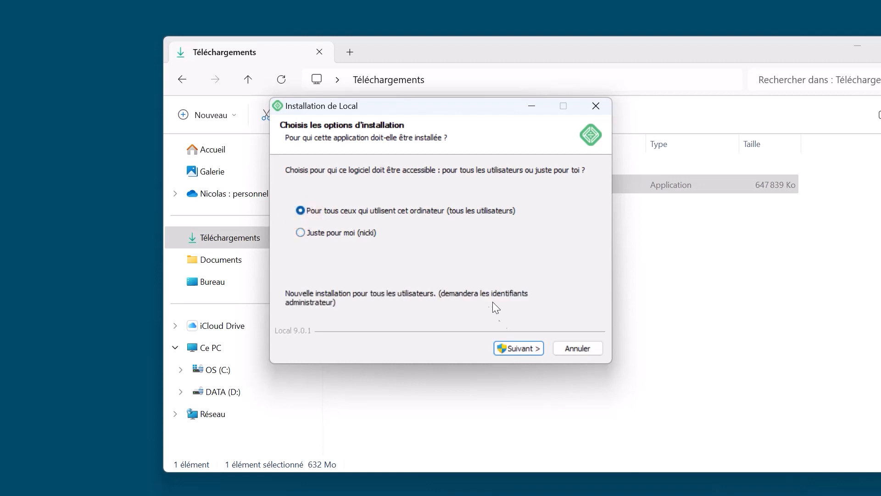
left_click(522, 346)
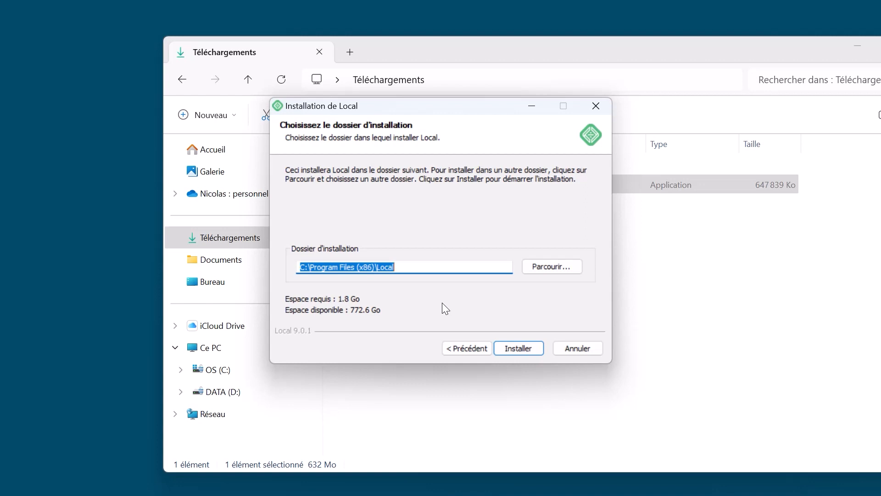
left_click(519, 349)
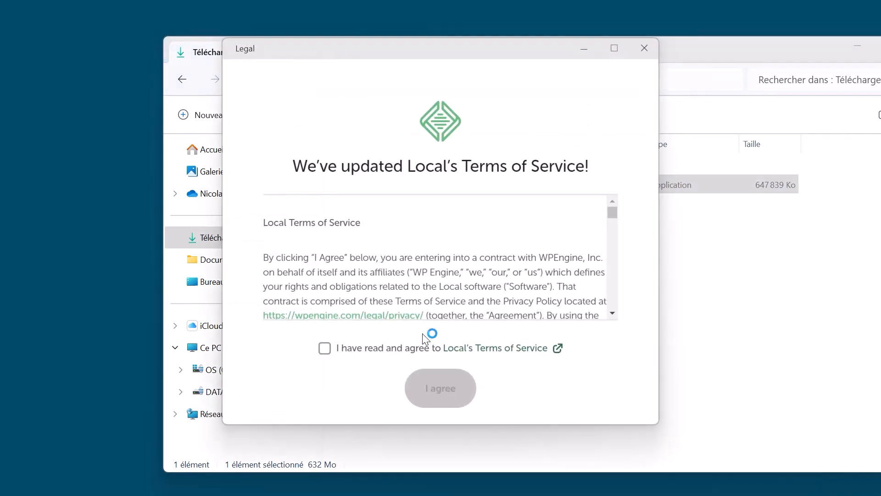
Accept Local's Terms of Service, close the welcome screen, and decline error and usage reporting.
left_click(325, 348)
left_click(439, 390)
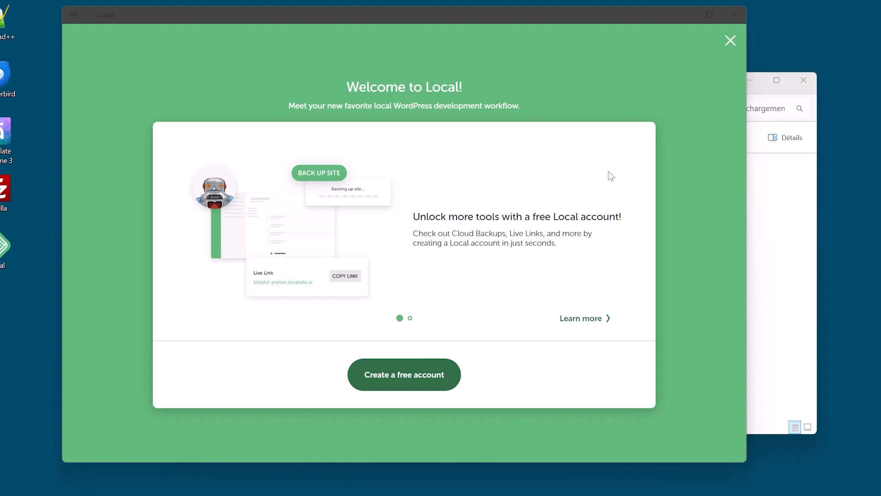
left_click(730, 45)
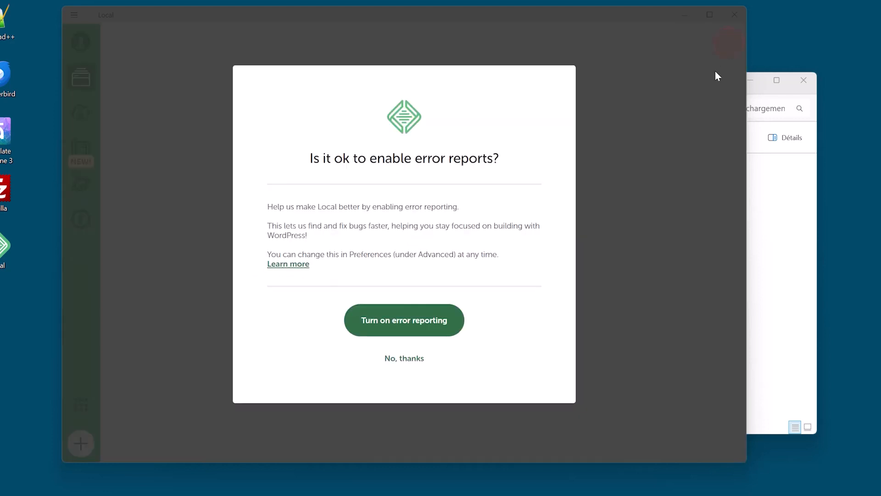
left_click(397, 357)
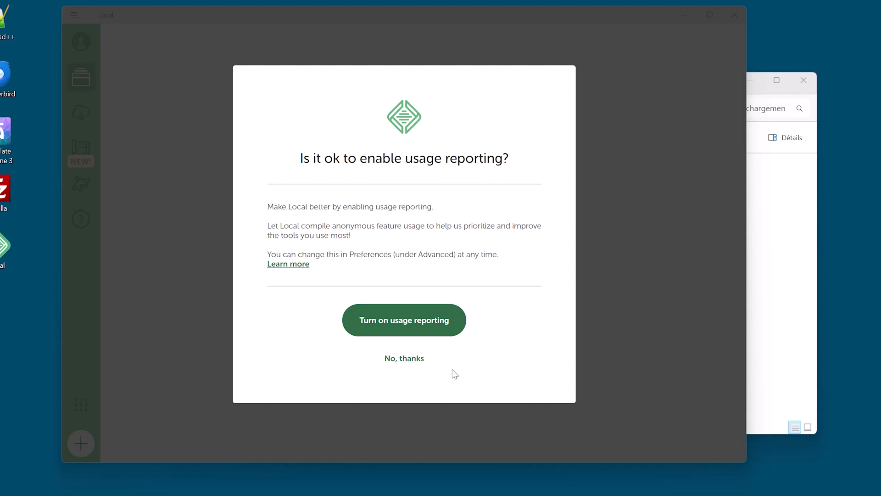
left_click(421, 359)
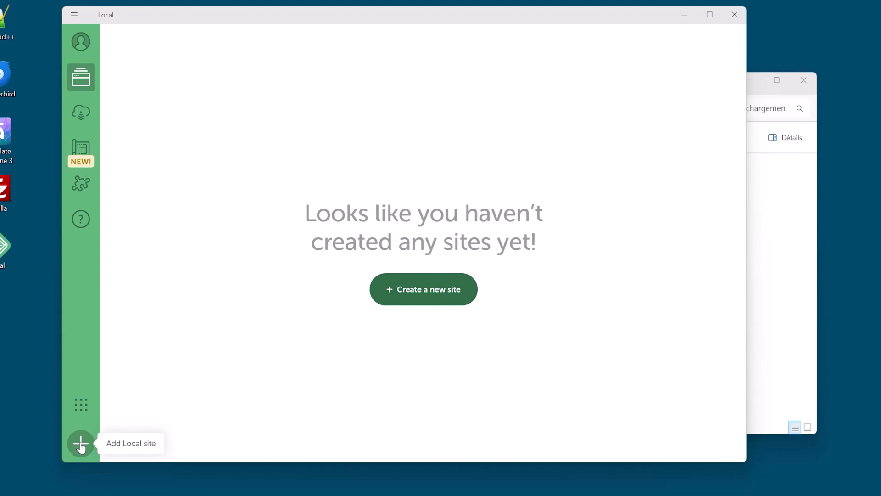
Start a new site named 'Le Site' and continue to the environment choice.
left_click(433, 298)
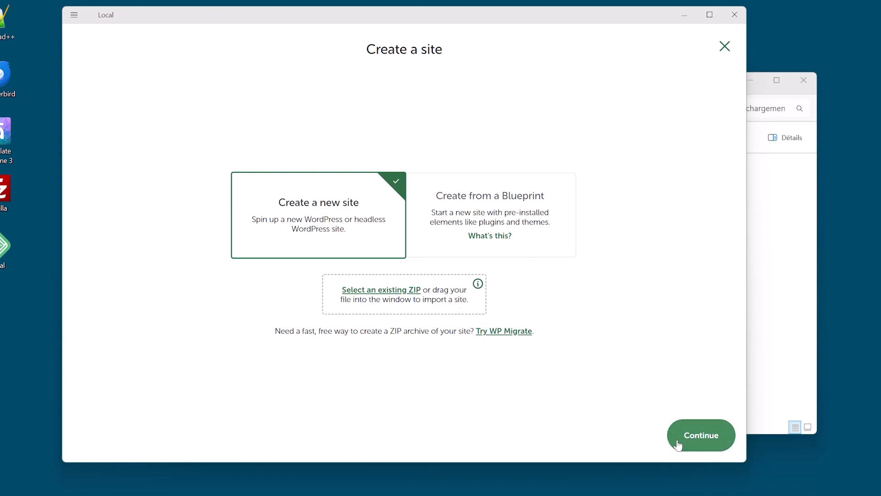
left_click(707, 436)
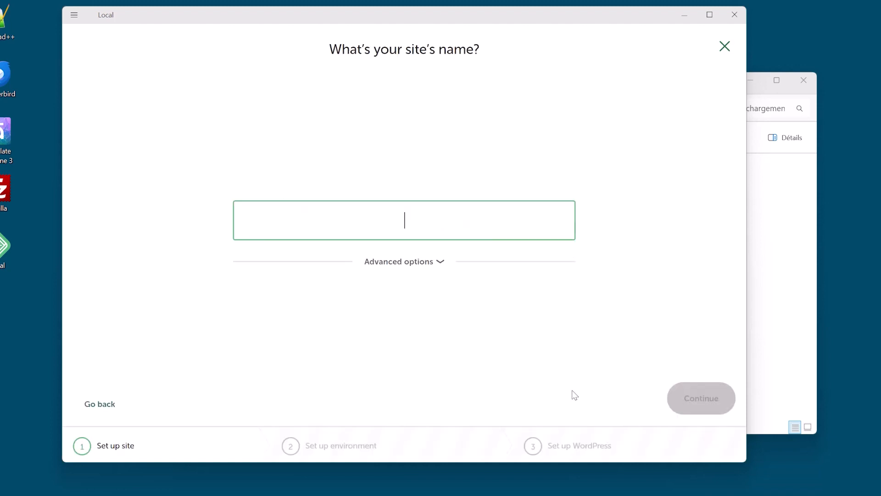
type("Le Site")
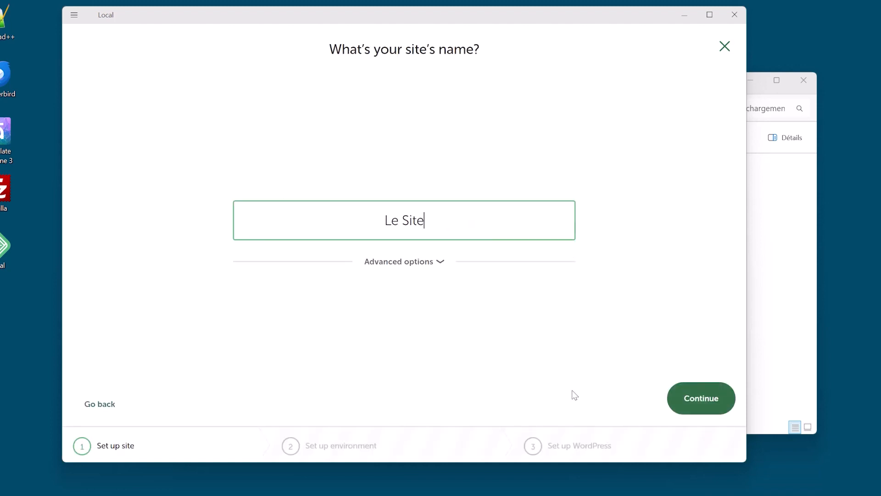
left_click(530, 349)
left_click(709, 395)
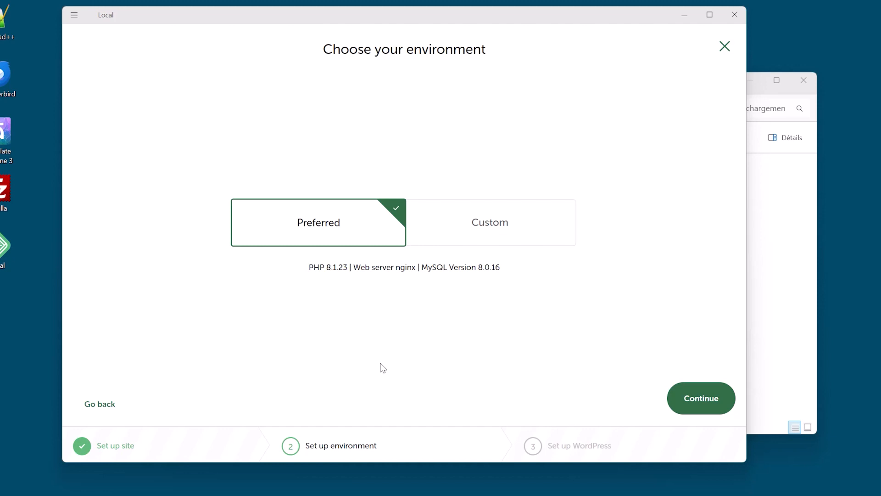
Keep the Preferred environment, set WordPress username 'Admin' and a password, and add the site.
left_click(698, 404)
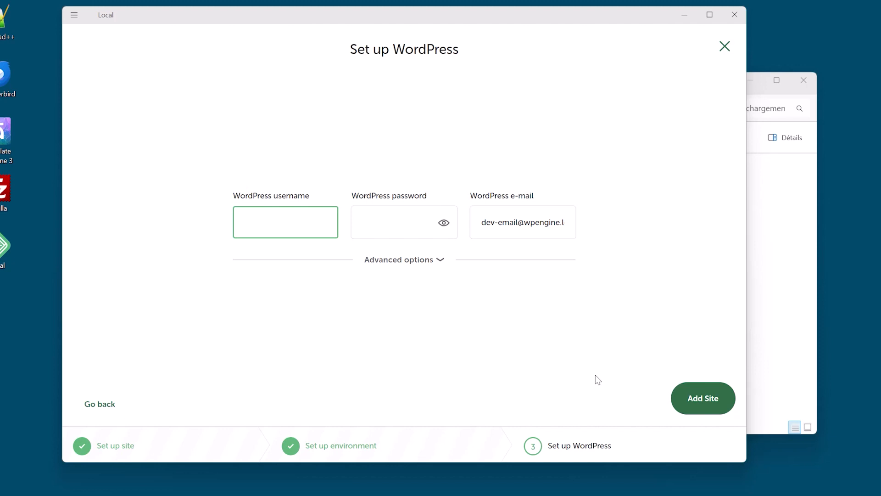
type("Admin")
left_click(386, 224)
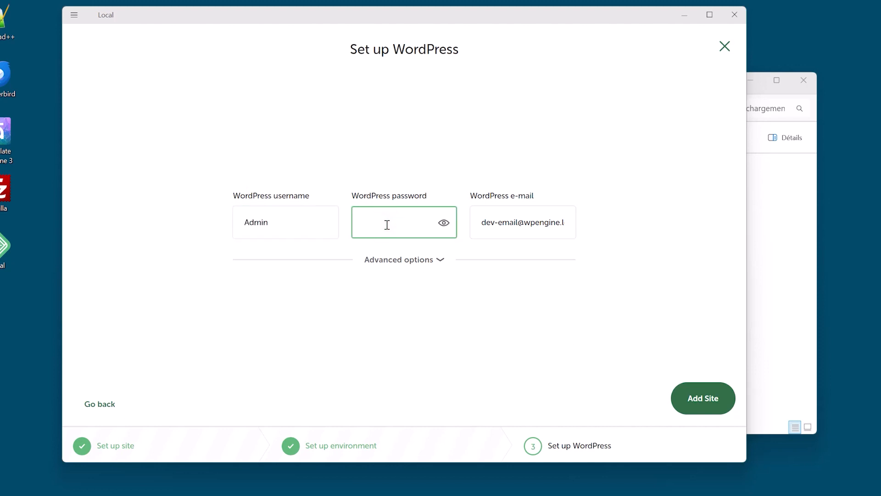
type("12345678")
left_click(444, 223)
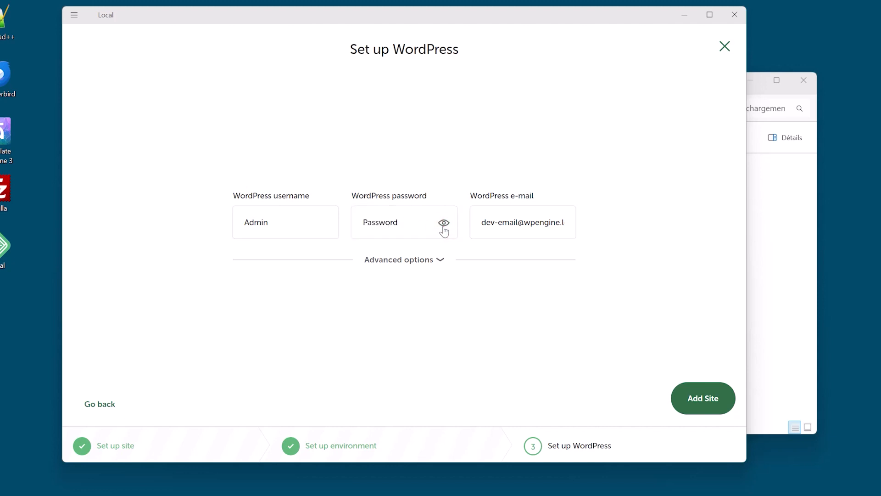
left_click(444, 222)
left_click(717, 396)
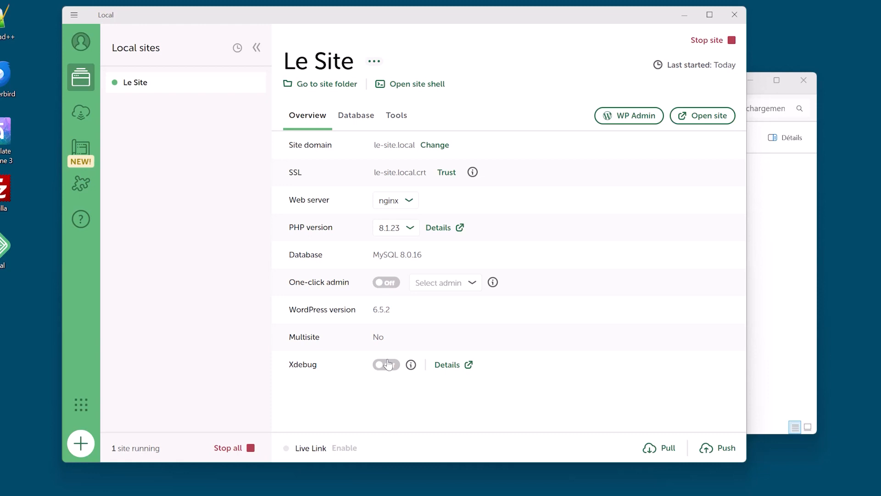
Open WP Admin, log in as 'Admin' with the site password, and skip Firefox's save-password prompt.
left_click(632, 119)
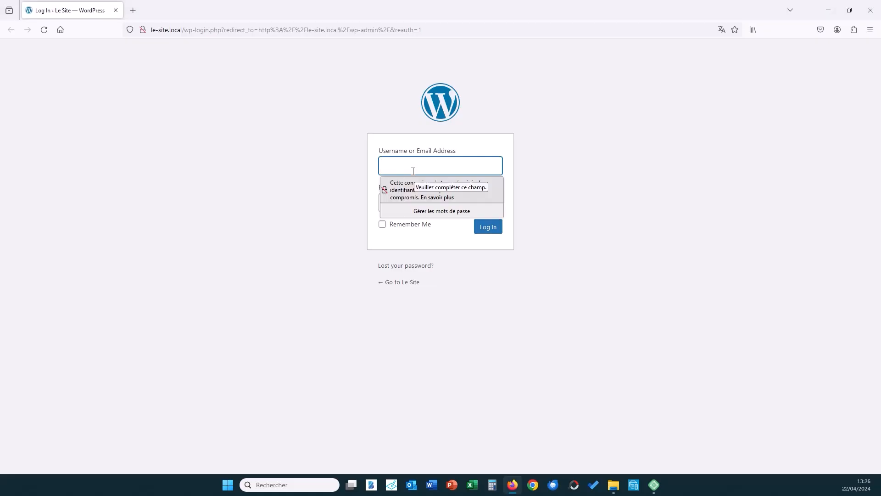
type("Admin")
left_click(555, 163)
left_click(427, 201)
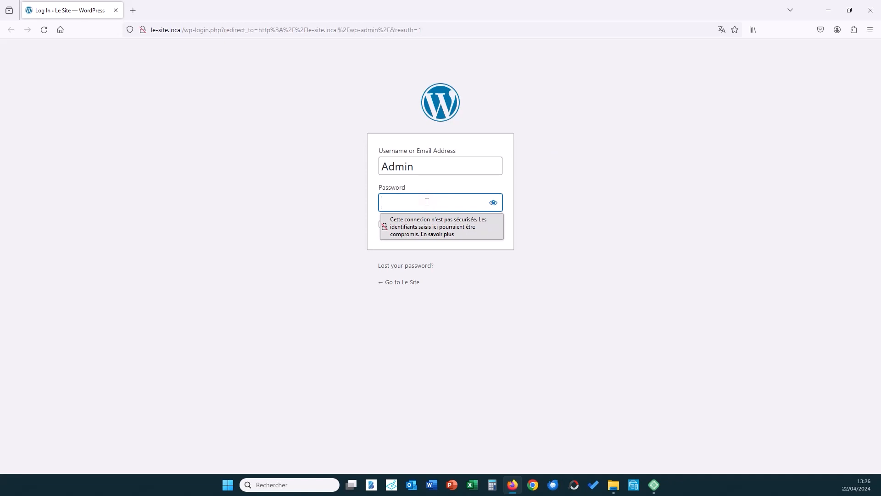
type("••••••••")
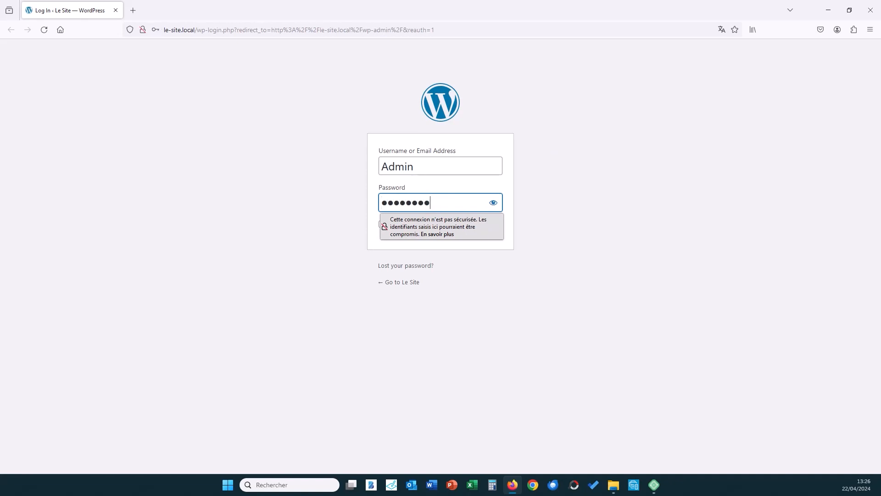
left_click(489, 227)
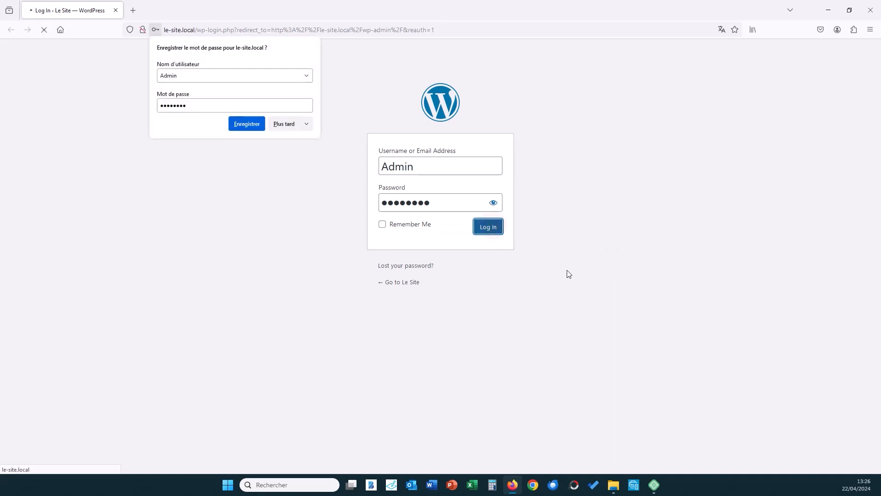
left_click(284, 124)
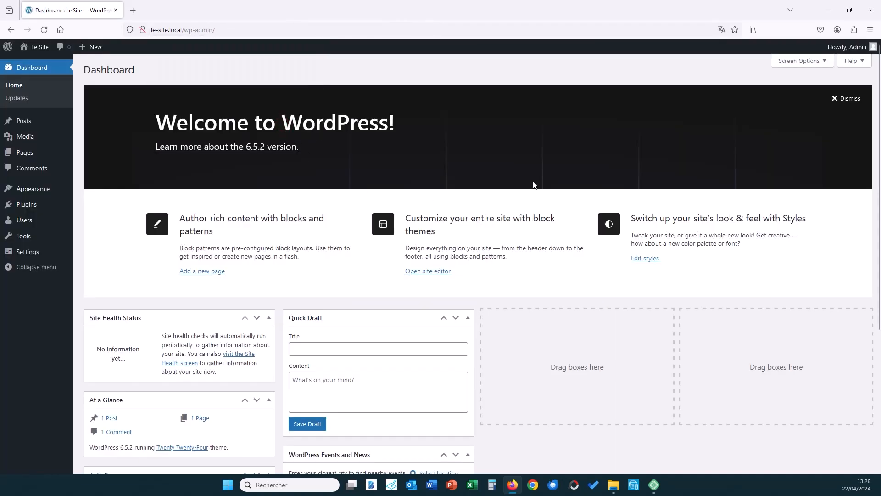